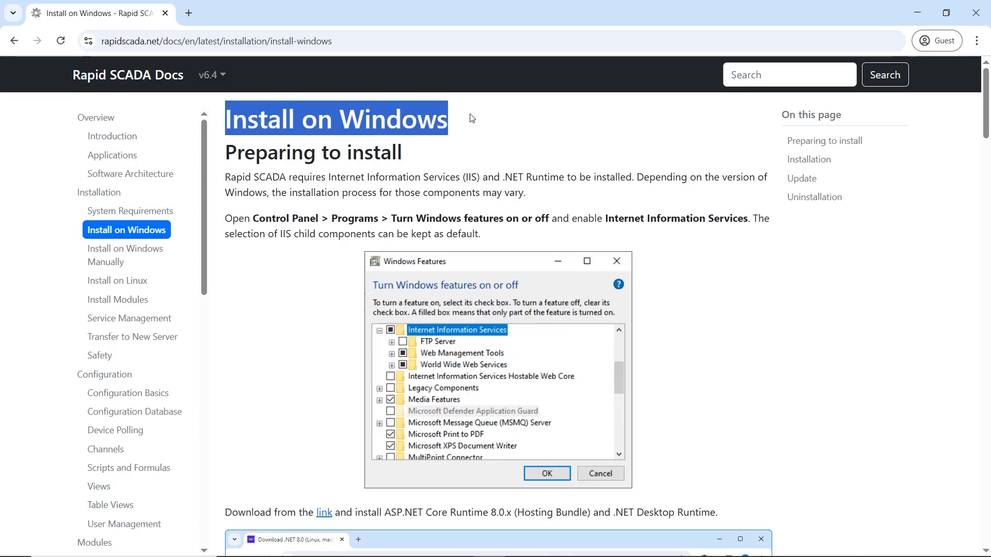
# Open the Turn Windows features on or off dialog from the Programs section of Control Panel
pyautogui.click(242, 274)
pyautogui.moveTo(254, 222); pyautogui.dragTo(748, 213)
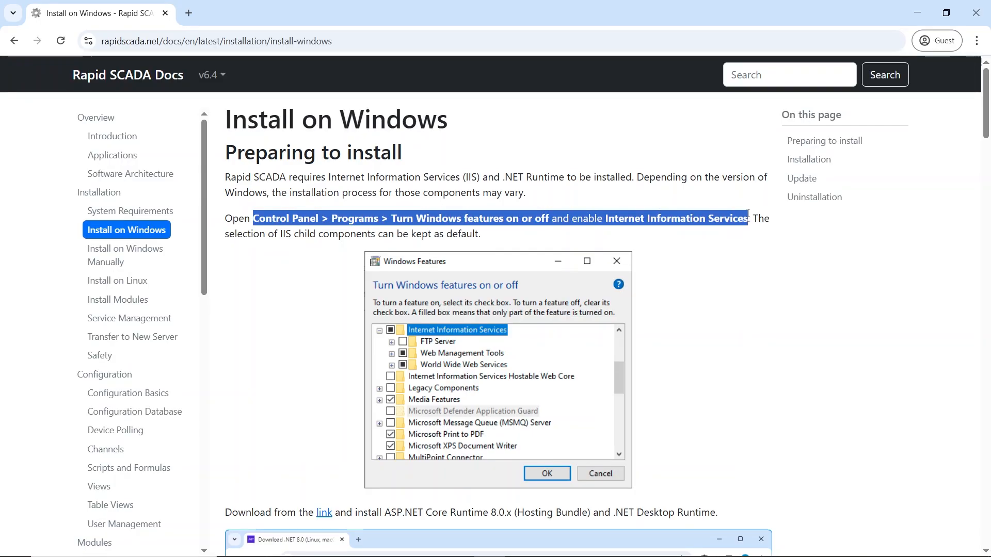
pyautogui.click(757, 275)
pyautogui.press('super')
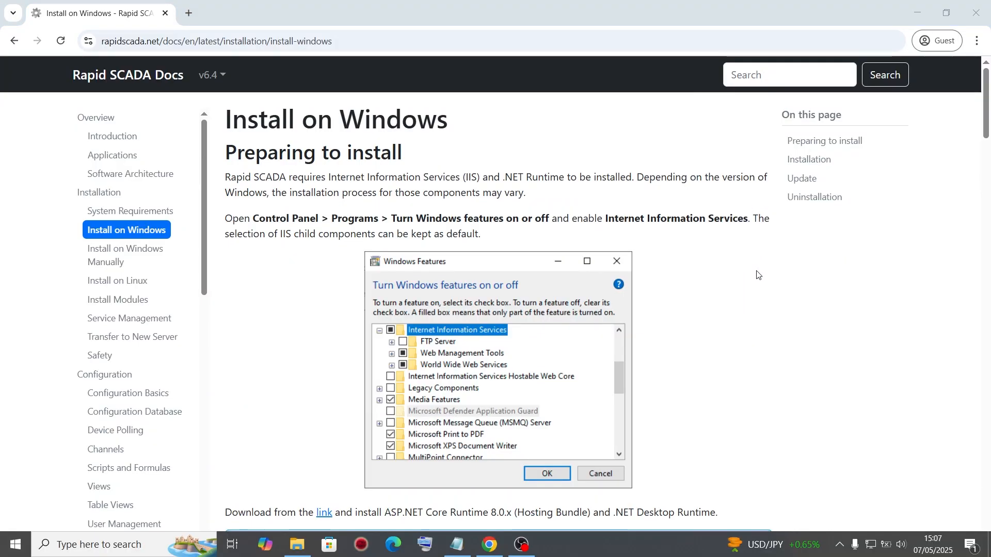
pyautogui.write('control')
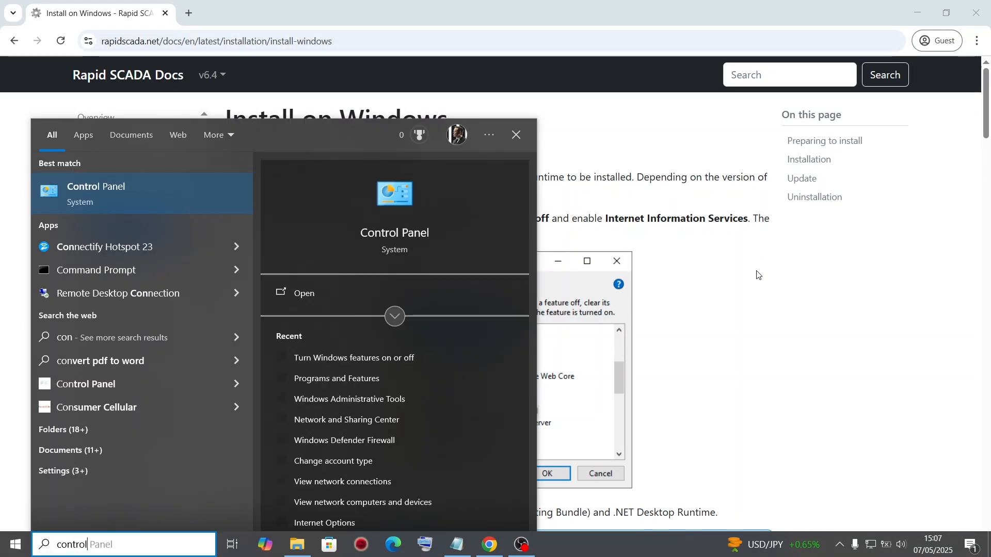
pyautogui.click(155, 187)
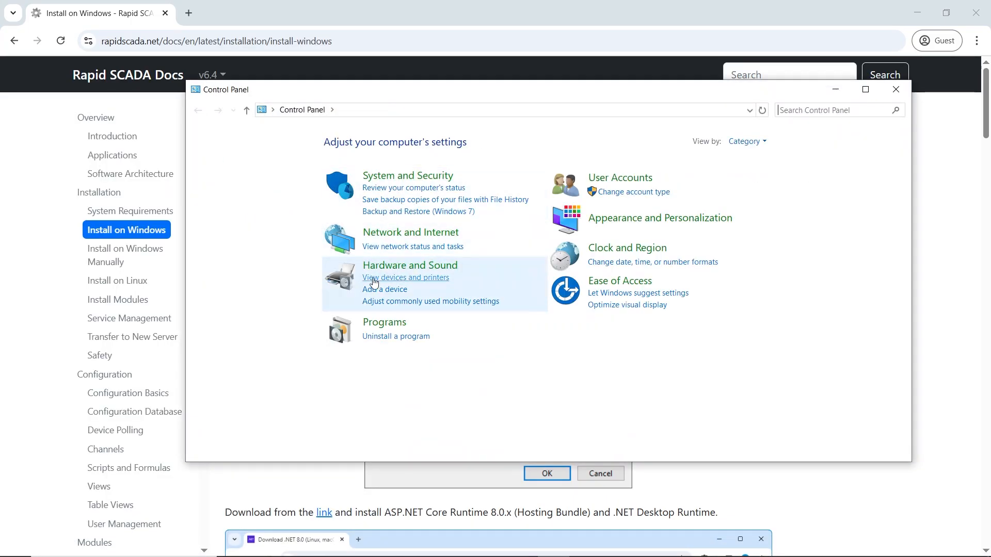
pyautogui.click(383, 324)
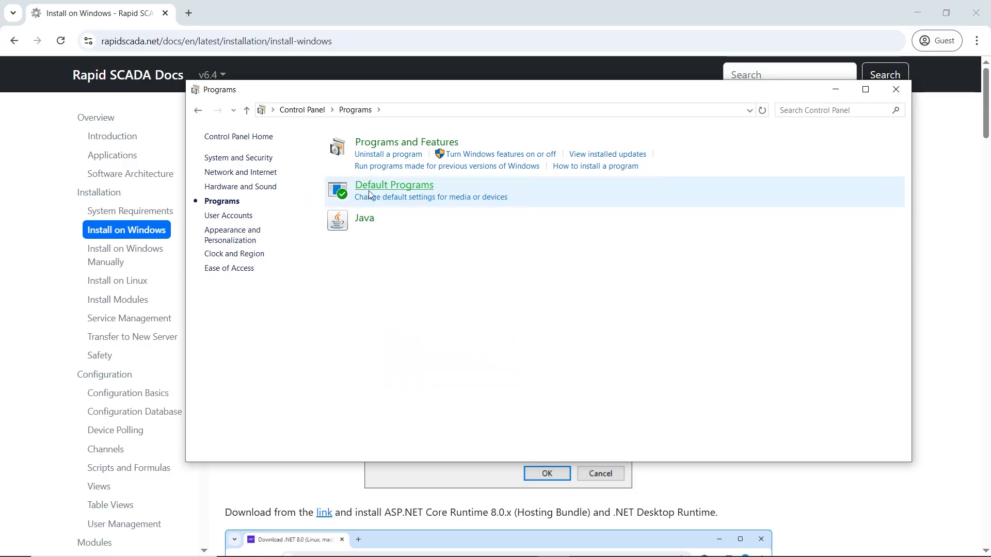
pyautogui.click(504, 155)
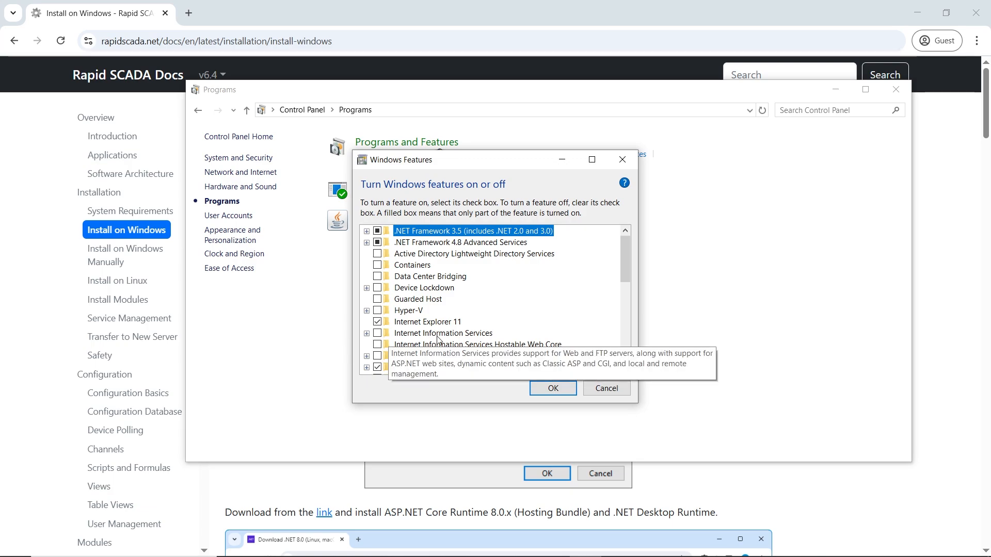
# Enable Internet Information Services with its default child components, apply the change, and close Control Panel
pyautogui.click(378, 334)
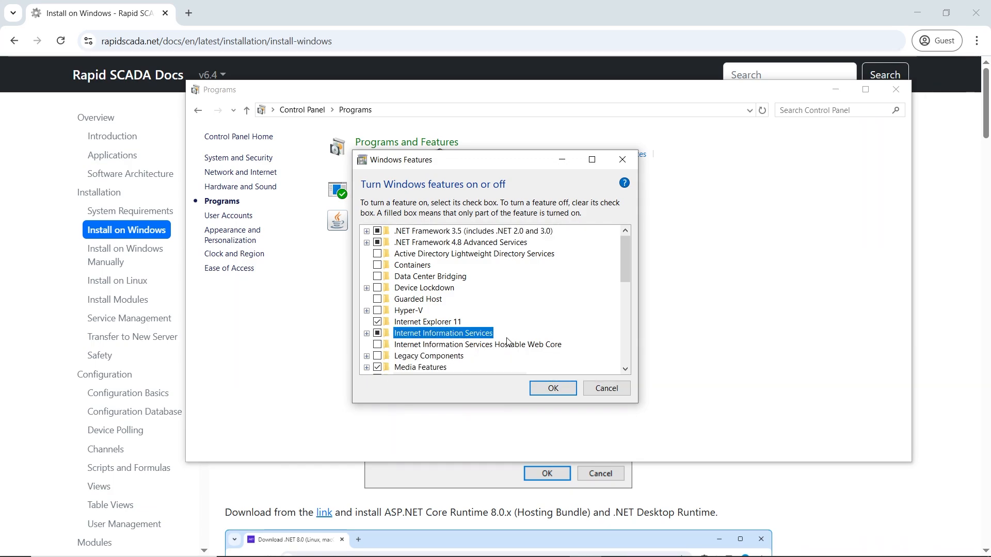
pyautogui.click(366, 333)
pyautogui.click(556, 389)
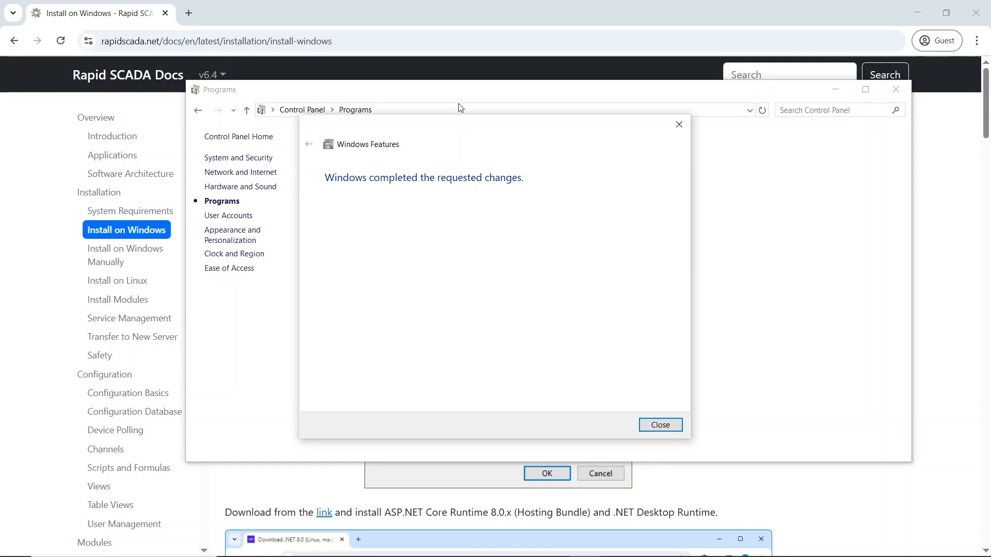
pyautogui.click(661, 427)
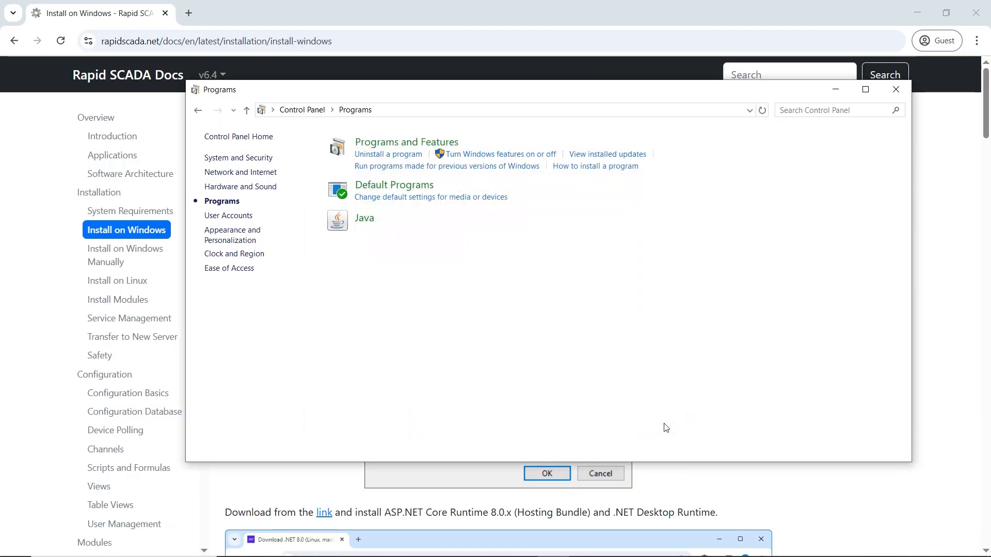
pyautogui.click(896, 89)
# Review the required .NET components in the installation guide and open its linked .NET 8.0 download page
pyautogui.scroll(-3, 737, 250)
pyautogui.scroll(-3, 738, 249)
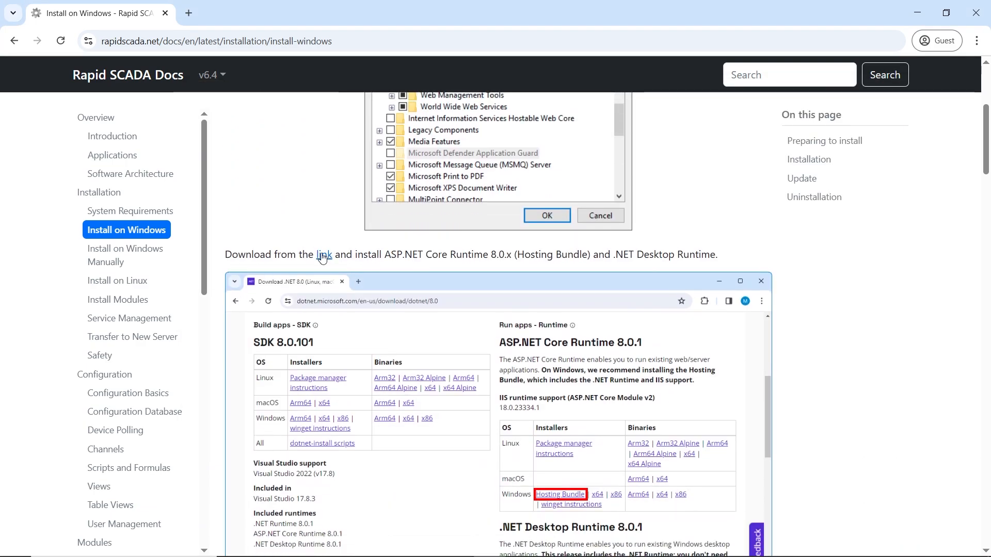
pyautogui.scroll(-3, 412, 261)
pyautogui.moveTo(384, 131); pyautogui.dragTo(727, 130)
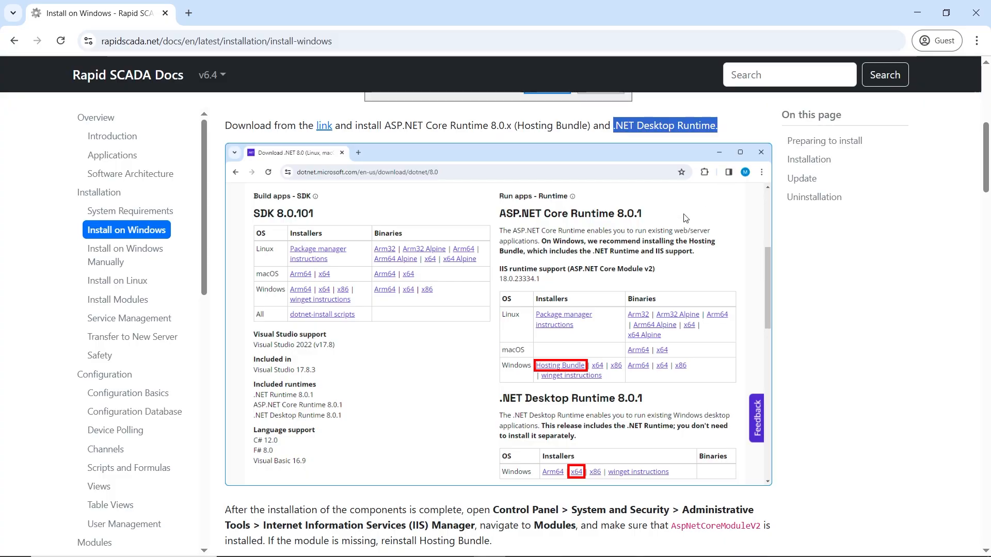
pyautogui.scroll(3, 522, 276)
pyautogui.click(222, 283)
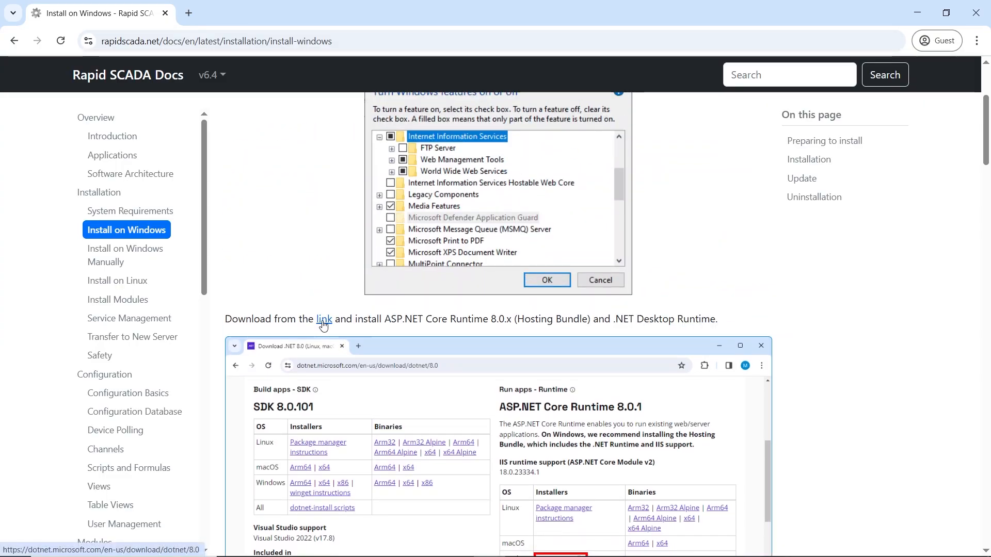
pyautogui.click(324, 319)
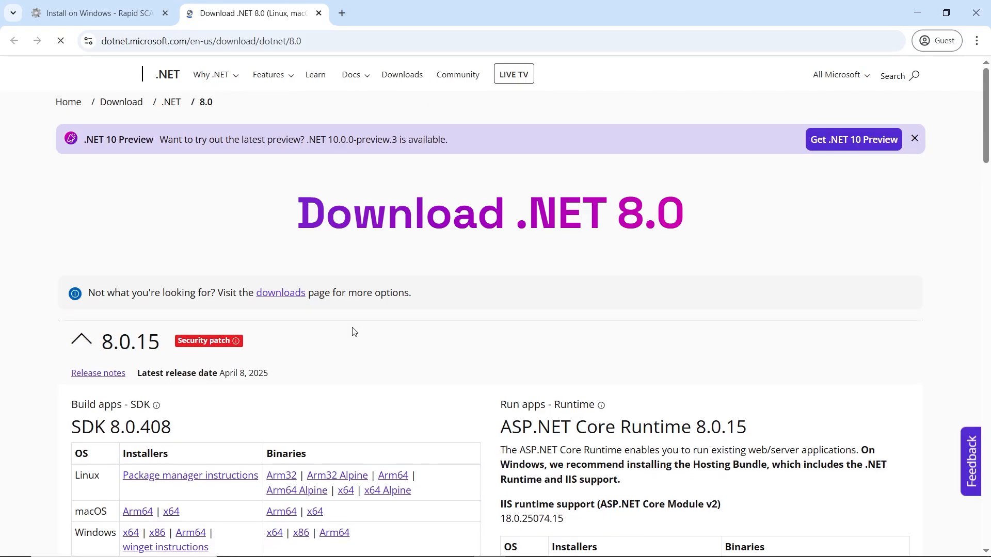
# Download the ASP.NET Core Runtime 8.0.15 Hosting Bundle installer for Windows and save it to disk
pyautogui.scroll(-1, 397, 305)
pyautogui.scroll(-3, 398, 309)
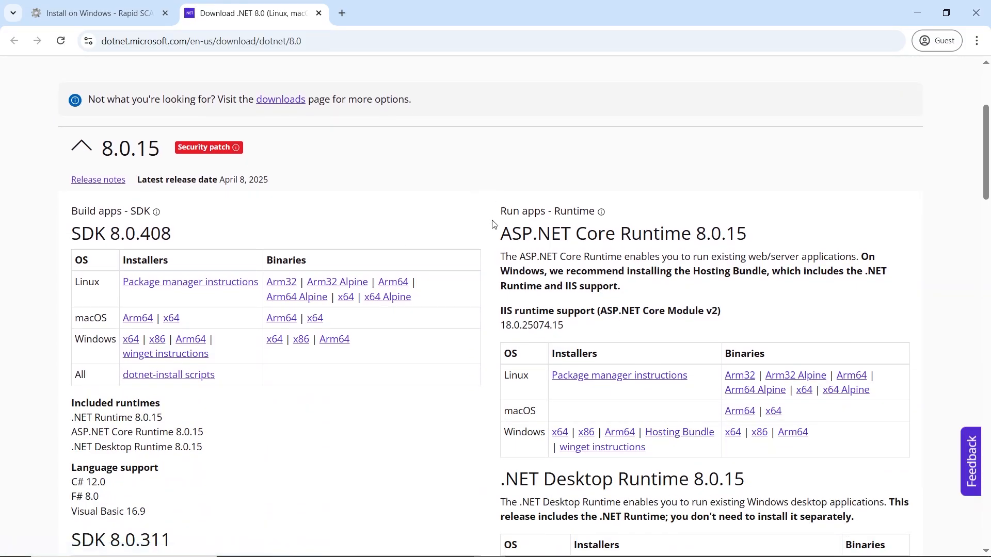
pyautogui.moveTo(500, 237); pyautogui.dragTo(761, 230)
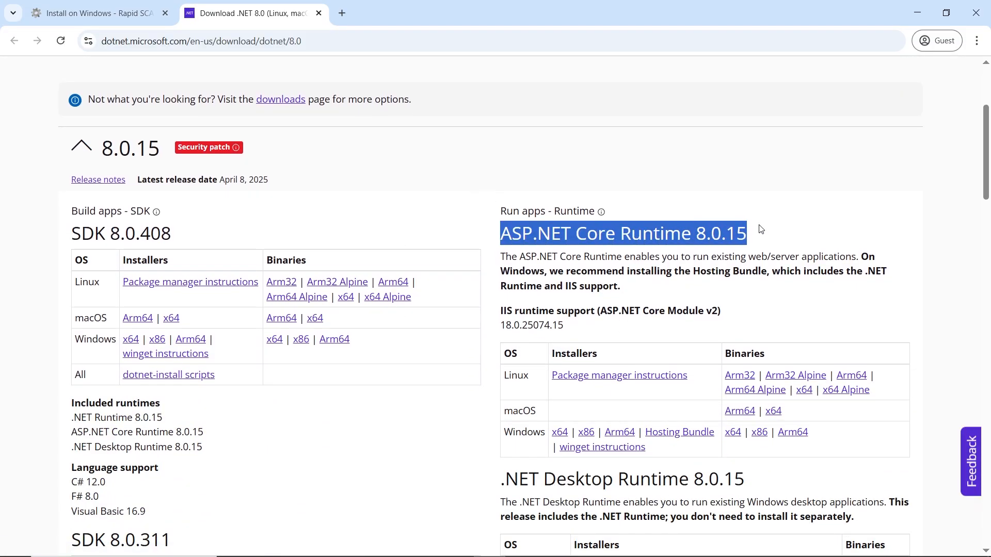
pyautogui.click(675, 433)
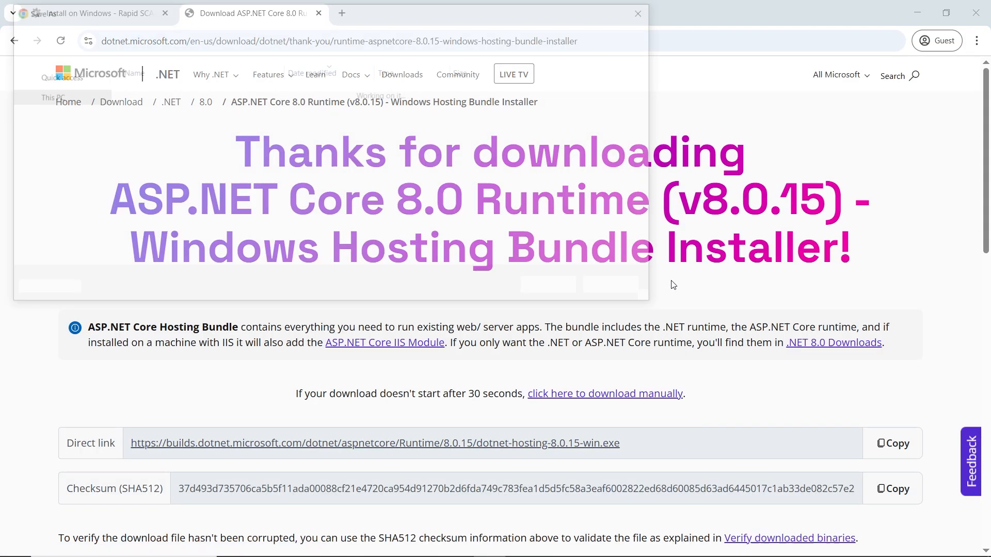
pyautogui.click(555, 289)
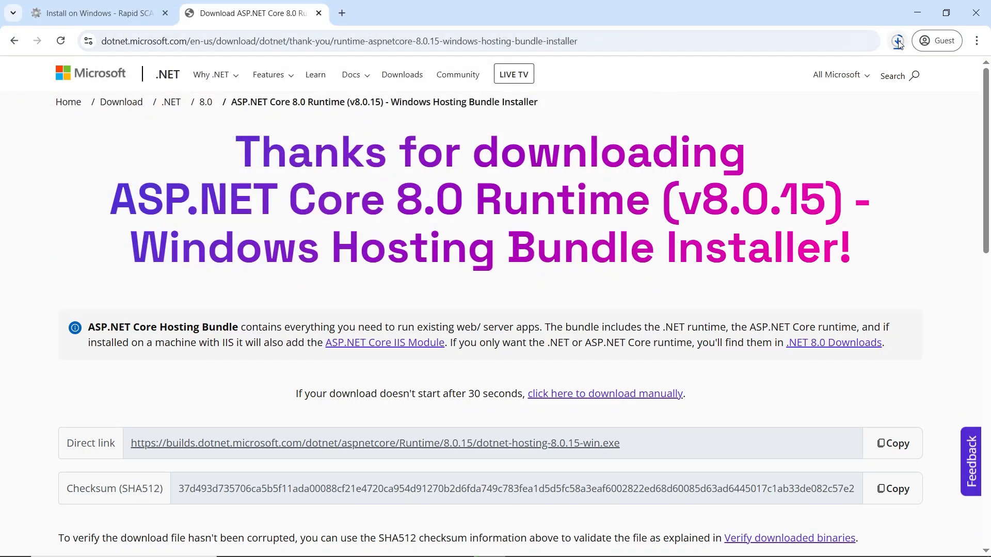
# Run dotnet-hosting-8.0.15-win.exe, accept the license terms, install Windows Server Hosting, and close the setup
pyautogui.click(898, 41)
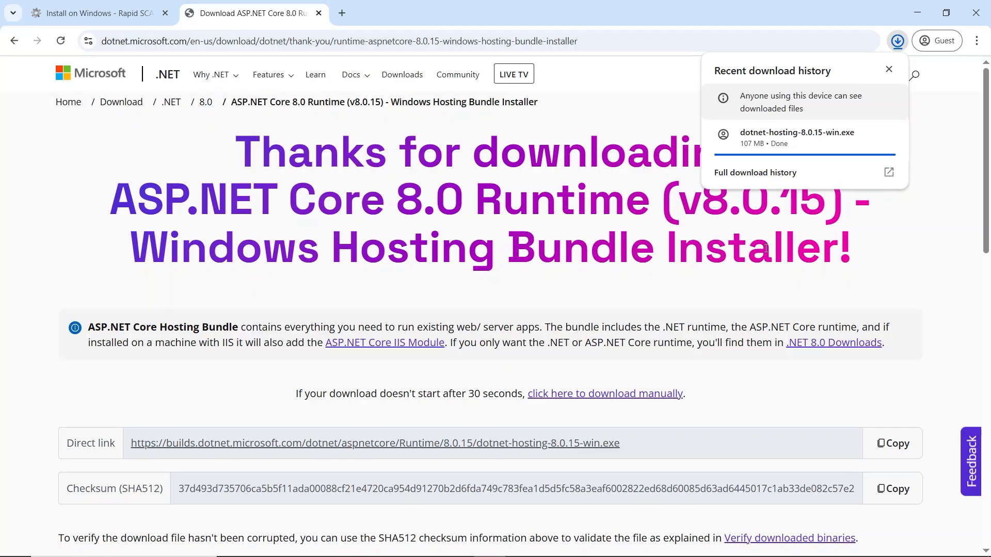
pyautogui.click(811, 134)
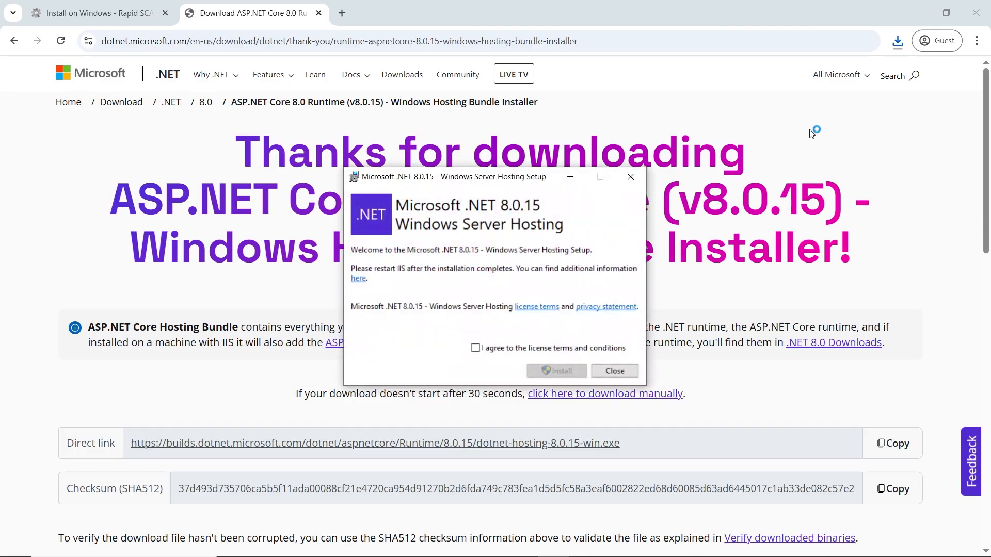
pyautogui.click(475, 348)
pyautogui.click(550, 371)
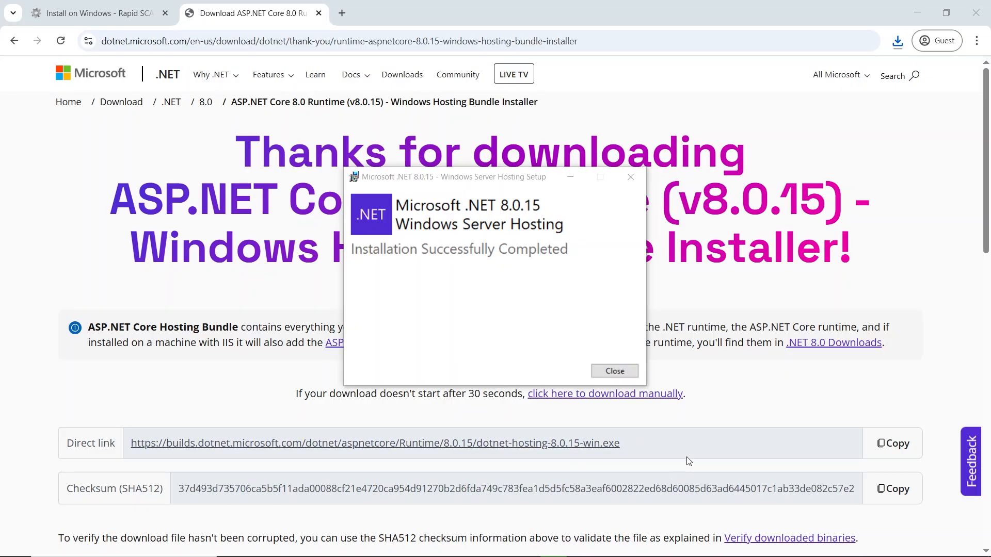
pyautogui.click(614, 376)
# Return to the .NET 8.0 download page and save the .NET Desktop Runtime 8.0.15 Windows x64 installer
pyautogui.click(15, 42)
pyautogui.scroll(-4, 436, 245)
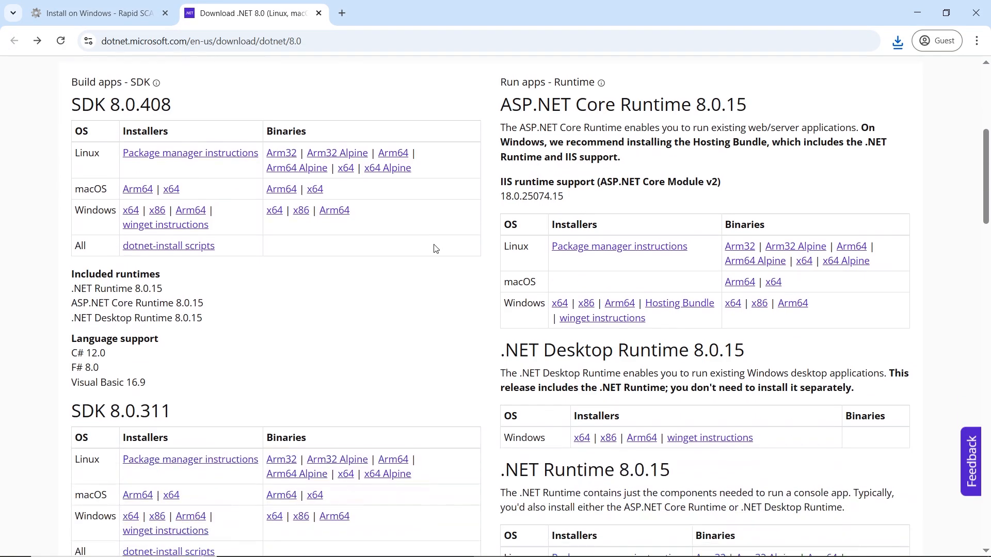
pyautogui.moveTo(500, 225); pyautogui.dragTo(760, 210)
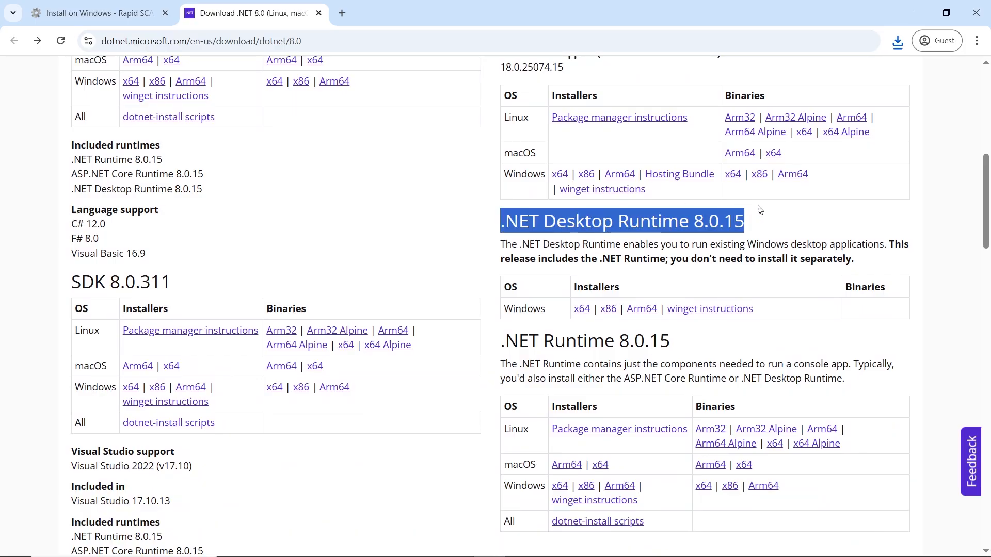
pyautogui.click(533, 223)
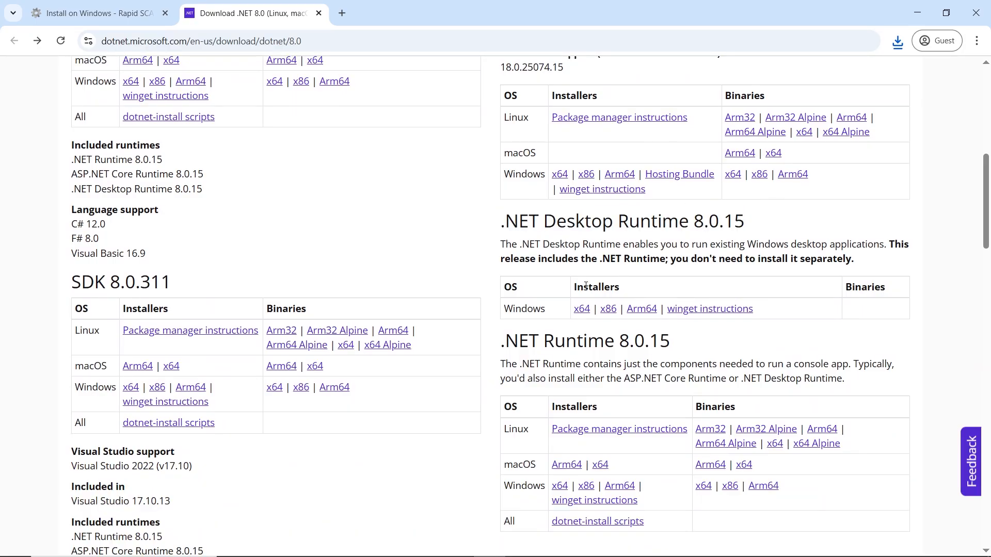
pyautogui.click(582, 309)
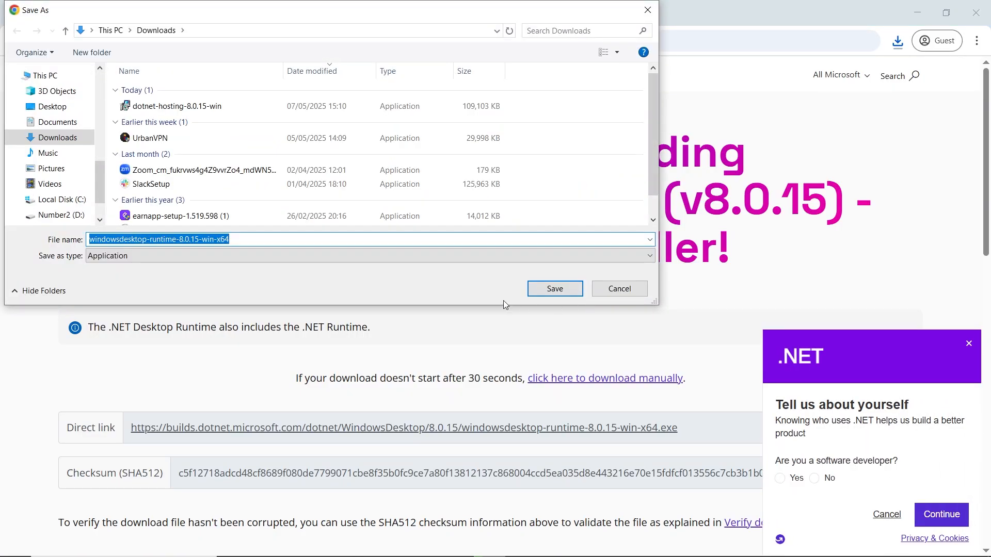
pyautogui.click(555, 289)
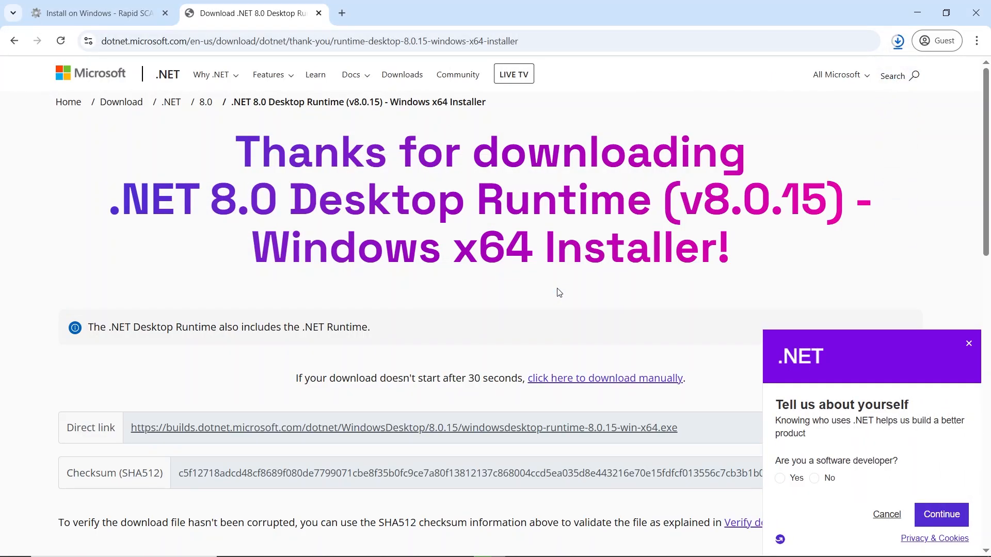
# Run the downloaded Windows Desktop Runtime 8.0.15 (x64) installer, repair the installation, and dismiss the installer and the web survey
pyautogui.click(896, 40)
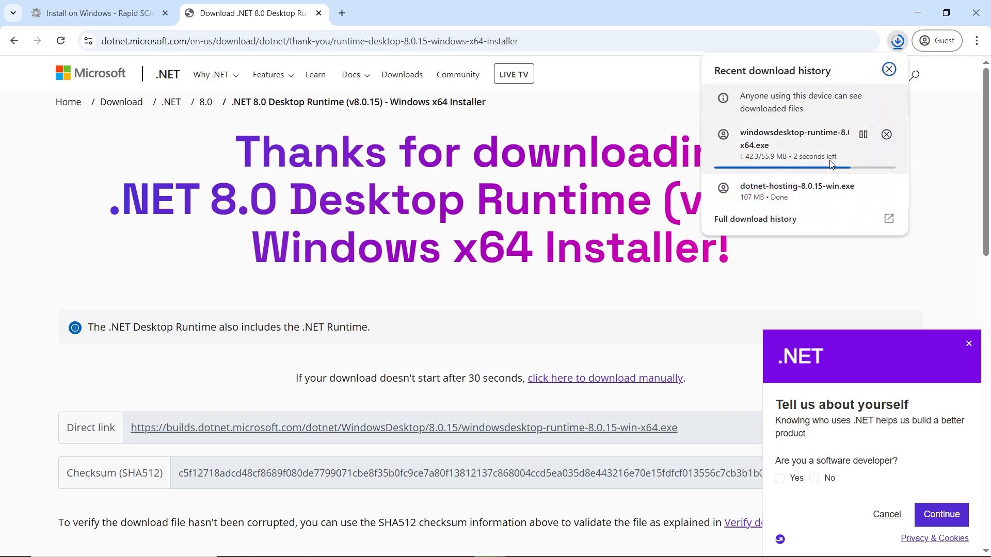
pyautogui.click(804, 153)
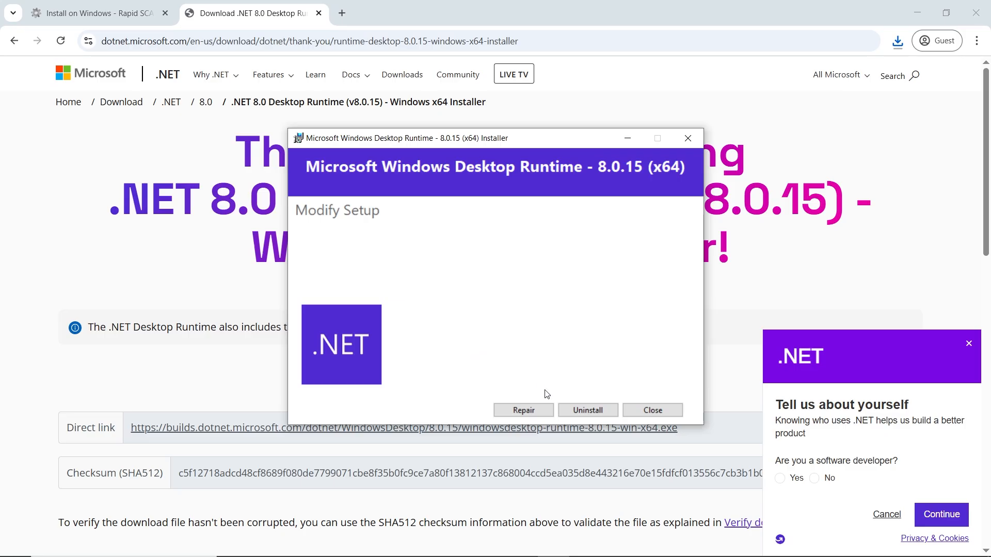
pyautogui.click(519, 411)
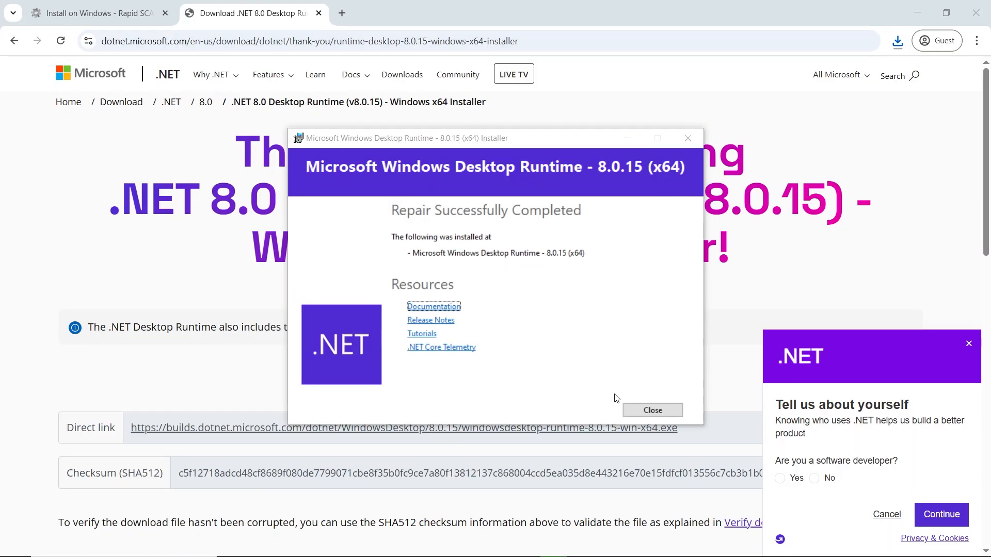
pyautogui.click(647, 409)
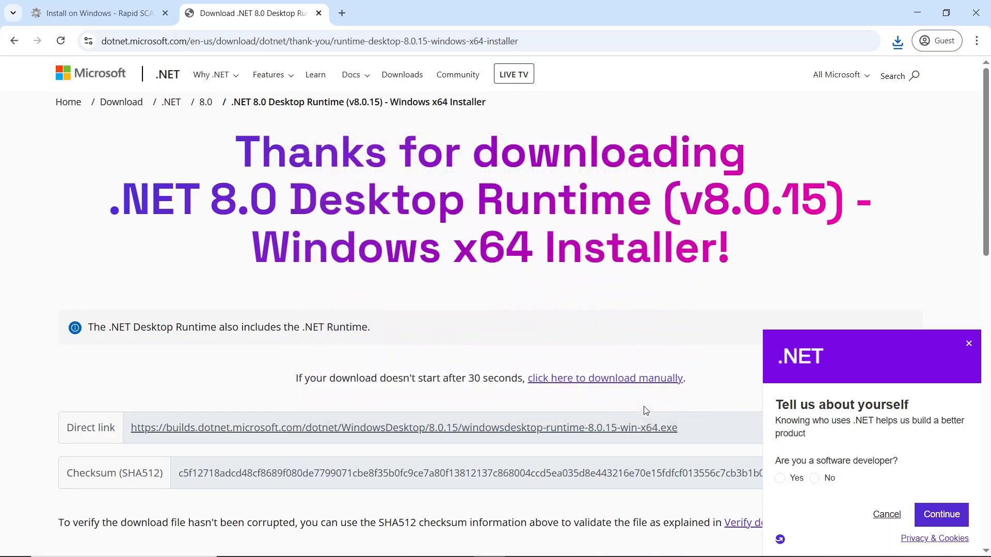
pyautogui.click(967, 346)
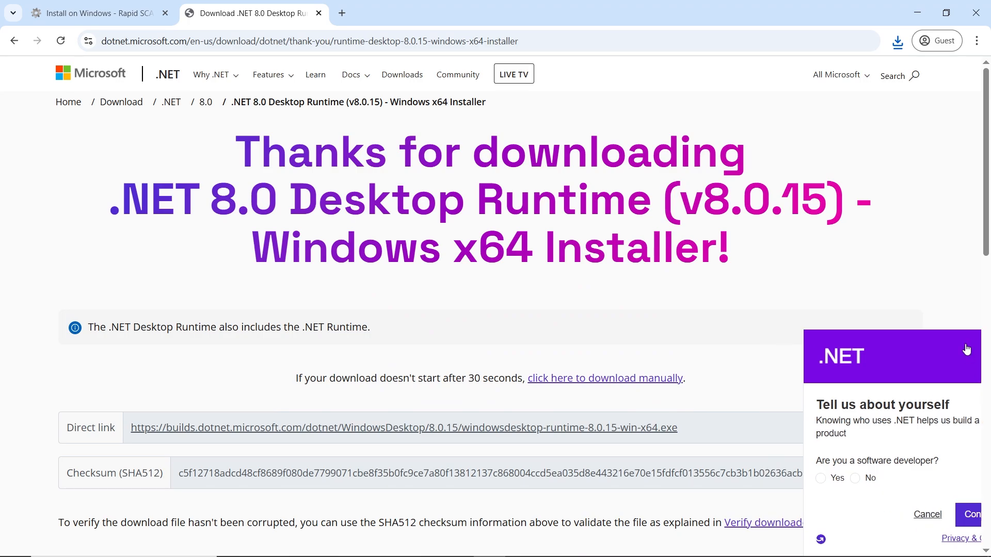
# Return to the Rapid SCADA installation guide and review how to verify AspNetCoreModuleV2 in the IIS Manager modules
pyautogui.click(88, 13)
pyautogui.scroll(-12, 408, 295)
pyautogui.scroll(3, 409, 296)
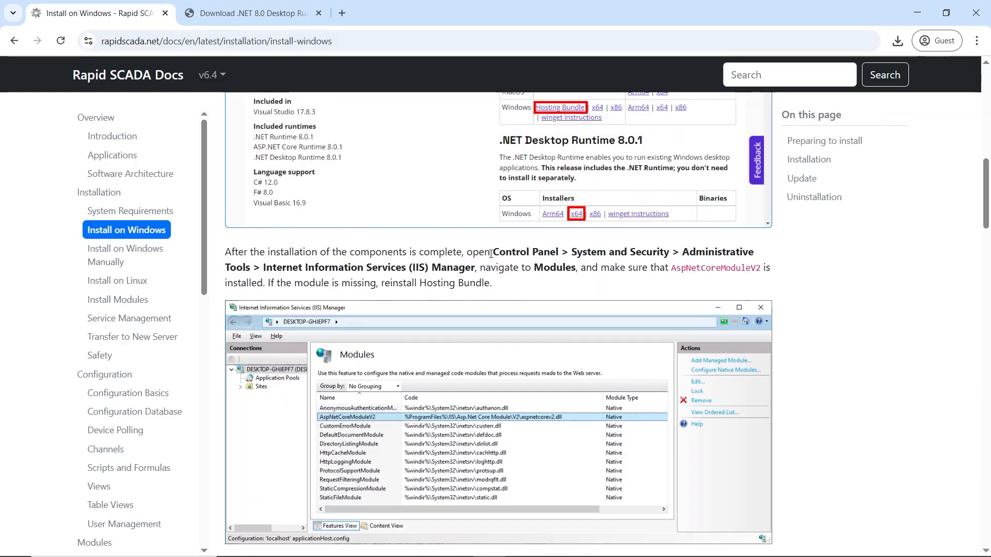
pyautogui.moveTo(494, 253); pyautogui.dragTo(579, 271)
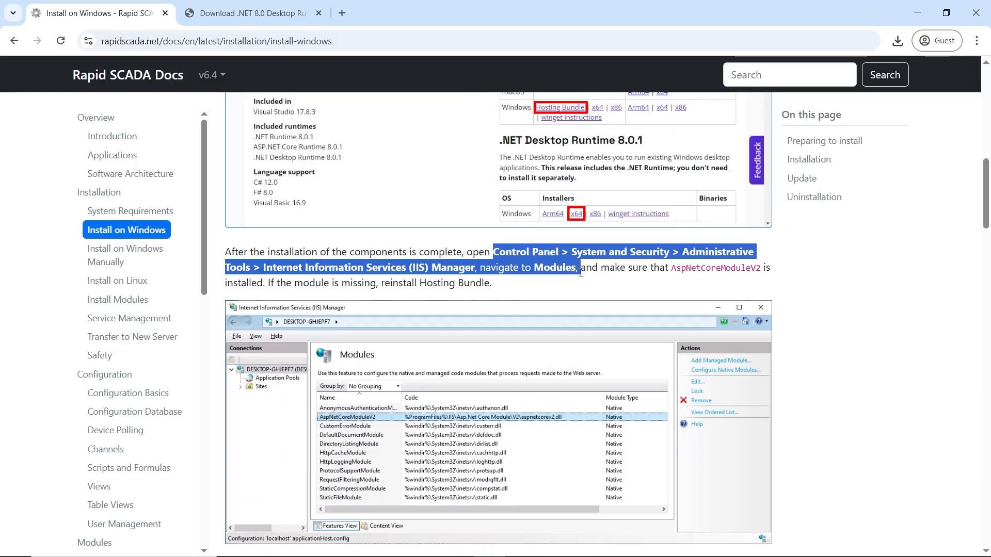
pyautogui.click(708, 300)
pyautogui.moveTo(671, 269); pyautogui.dragTo(760, 269)
pyautogui.click(736, 292)
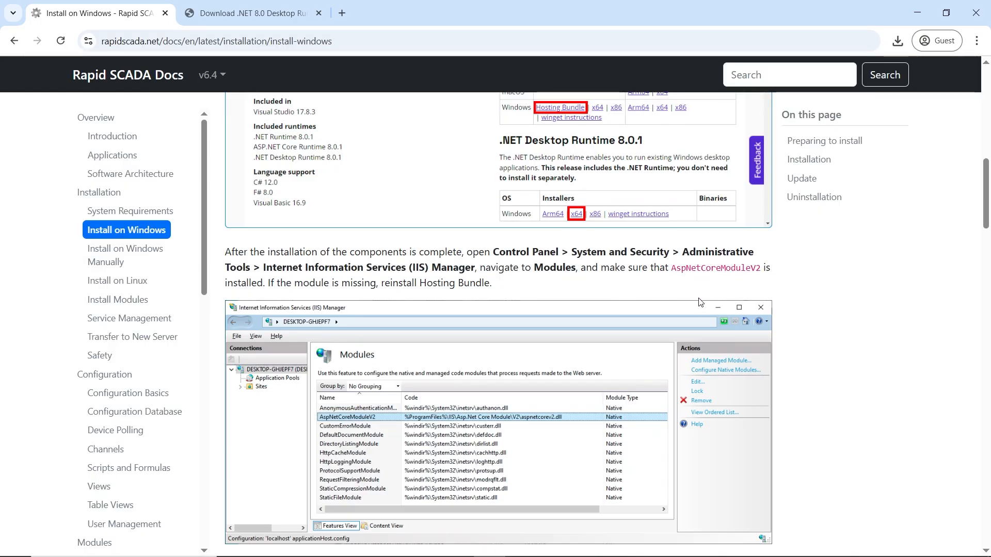
# Open IIS Manager from Control Panel > System and Security > Administrative Tools and check the server's Modules for AspNetCoreModuleV2
pyautogui.press('super')
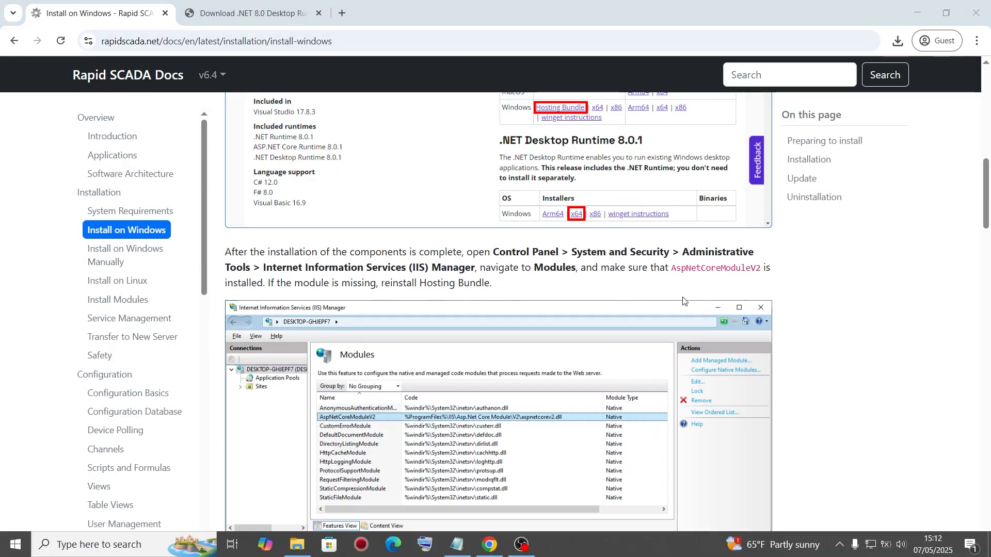
pyautogui.write('contr')
pyautogui.click(129, 203)
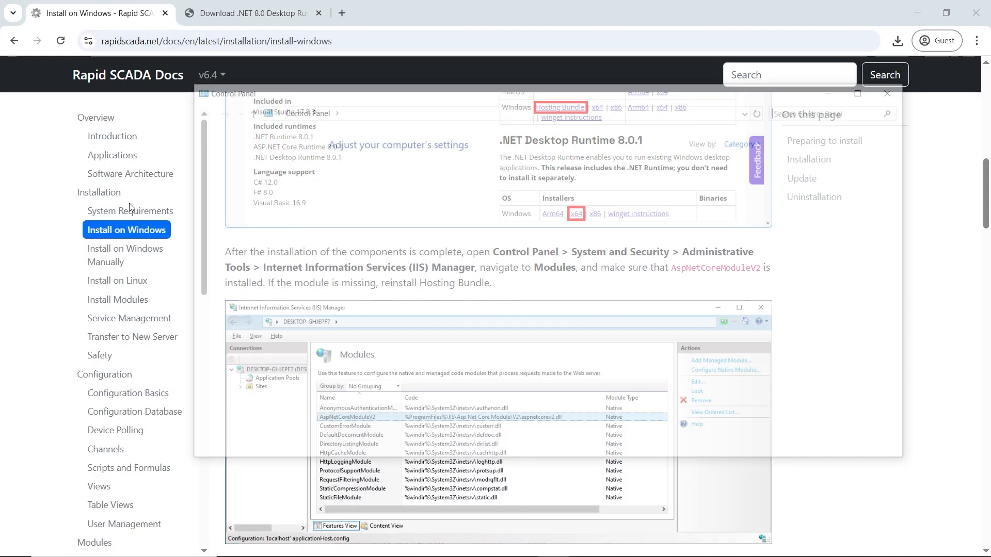
pyautogui.click(413, 177)
pyautogui.scroll(-1, 449, 361)
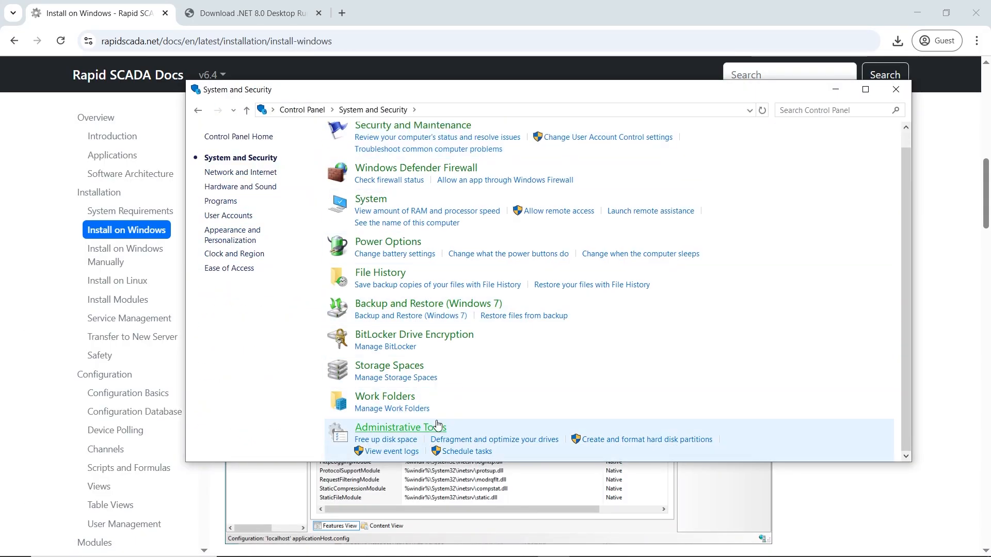
pyautogui.click(407, 427)
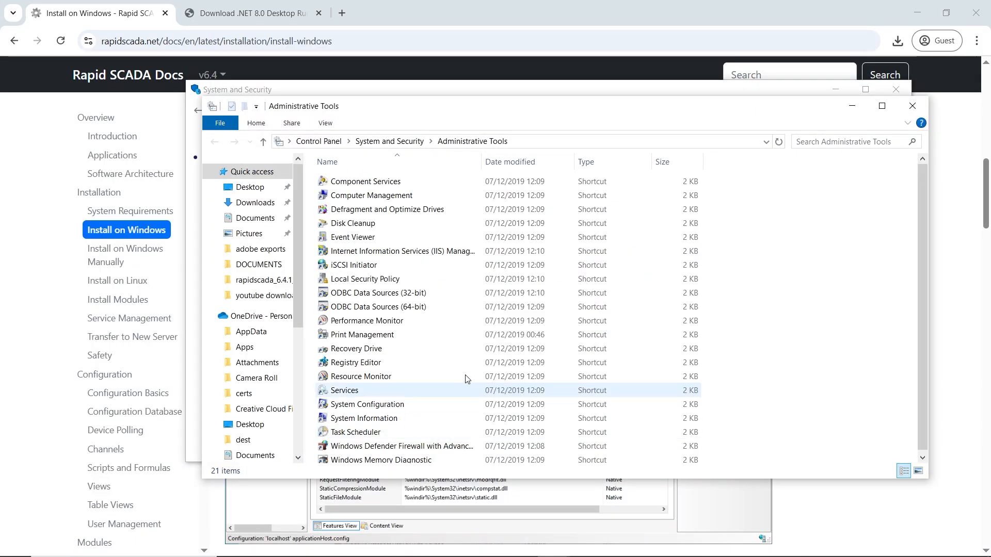
pyautogui.doubleClick(391, 252)
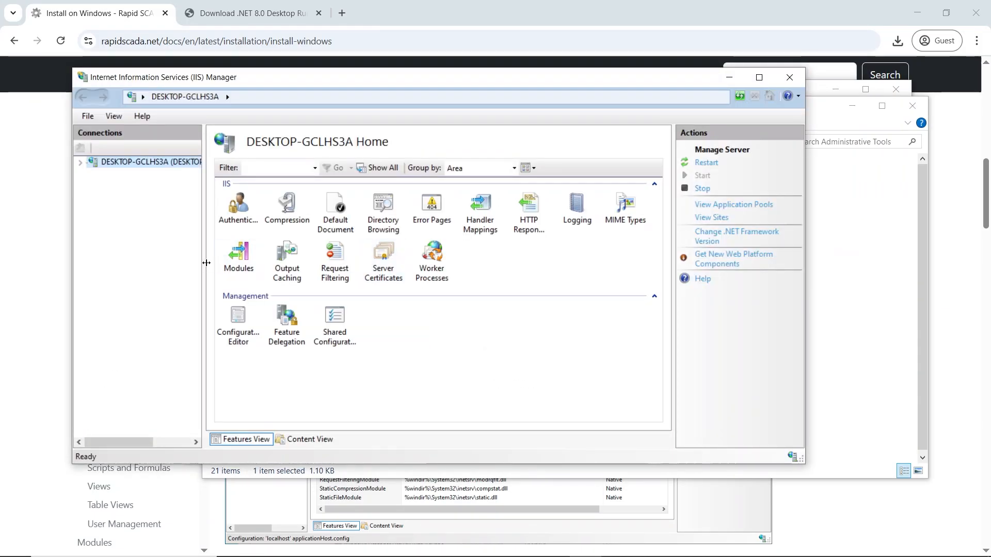
pyautogui.doubleClick(238, 256)
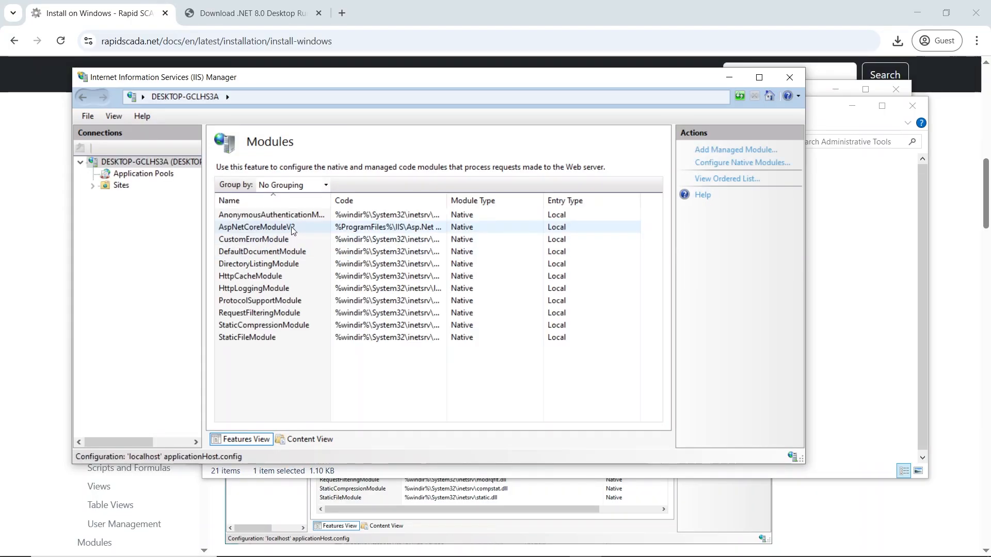
pyautogui.click(292, 228)
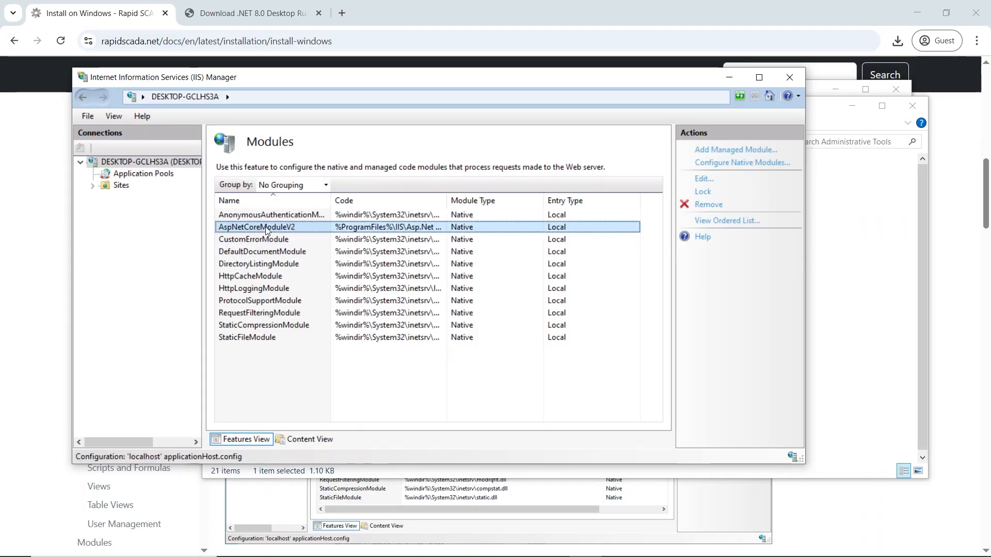
# Return to the Rapid SCADA installation guide in the browser and open the download page linked in its Installation section
pyautogui.click(76, 6)
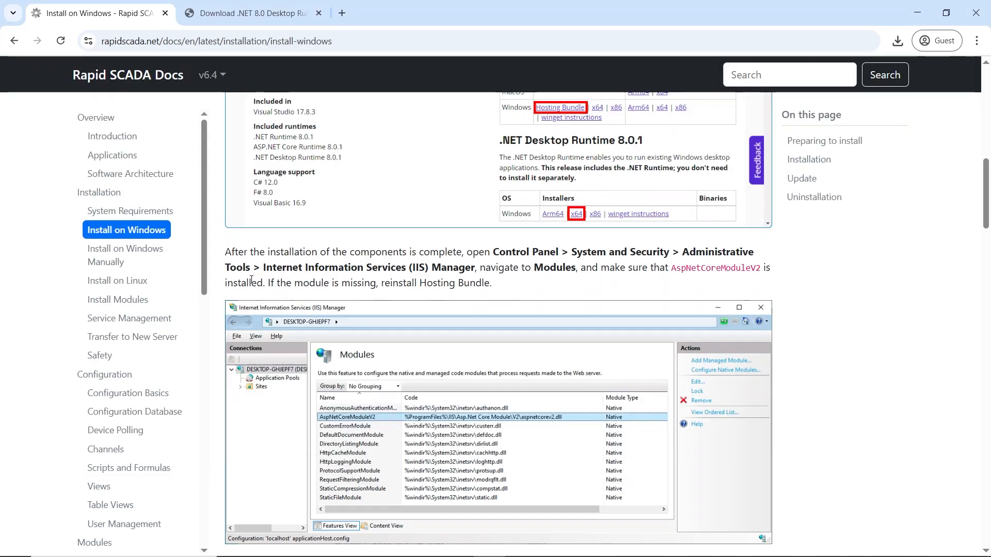
pyautogui.scroll(-4, 398, 326)
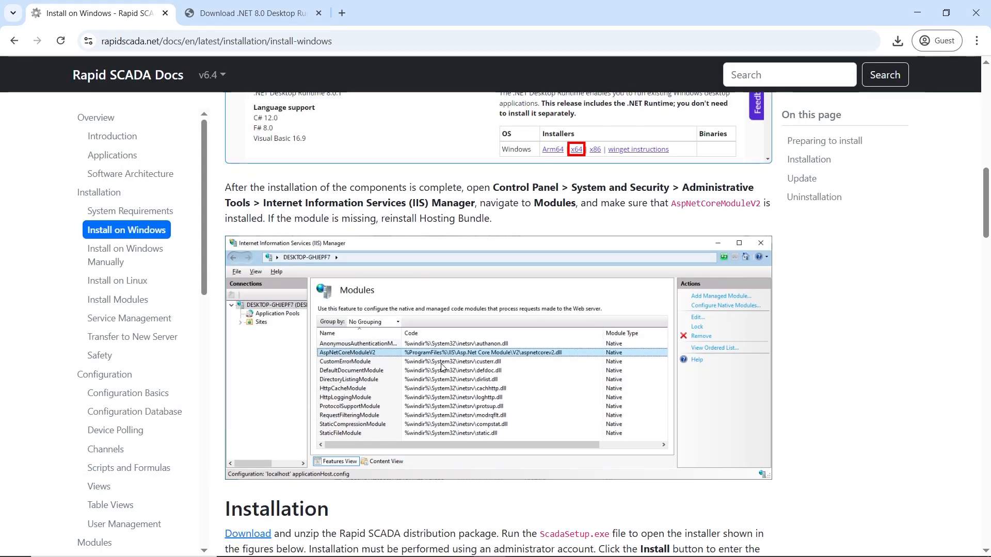
pyautogui.scroll(-3, 442, 363)
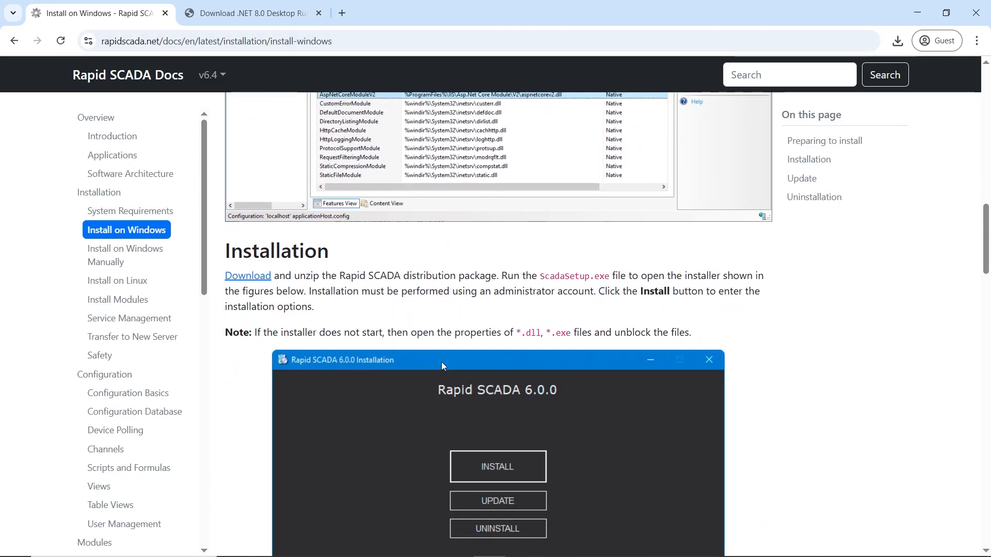
pyautogui.scroll(-2, 448, 346)
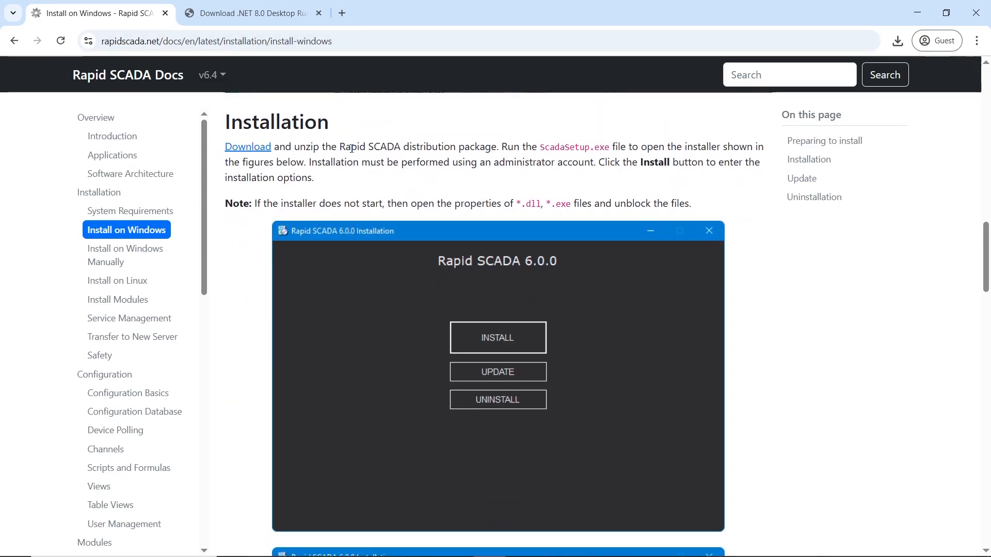
pyautogui.click(248, 148)
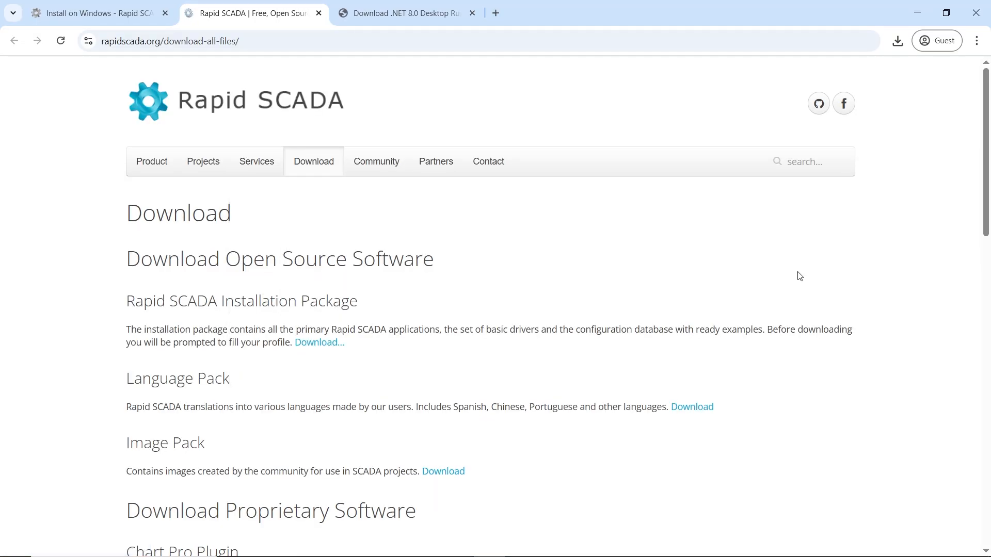
# Choose the Rapid SCADA Installation Package download and skip the user profile form
pyautogui.click(320, 343)
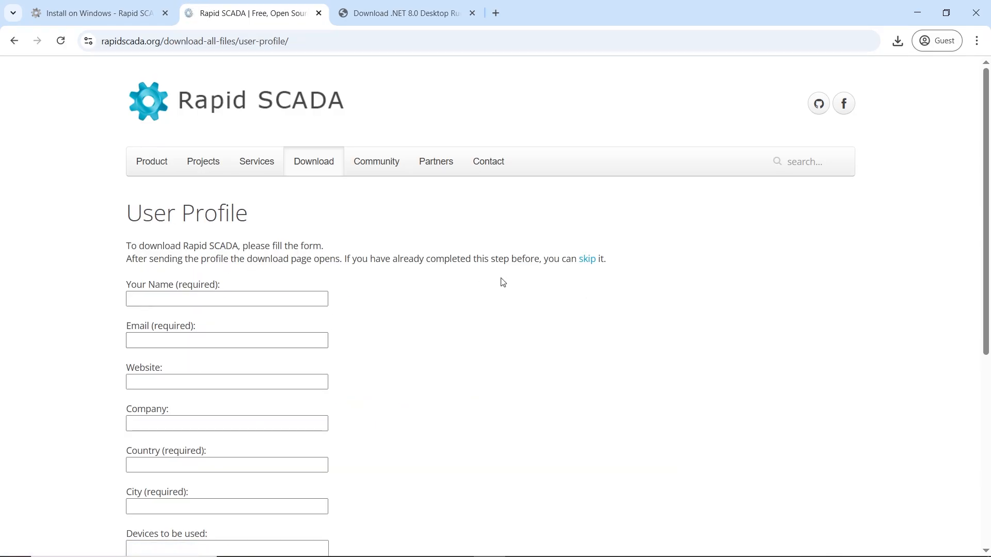
pyautogui.scroll(-5, 342, 285)
pyautogui.scroll(5, 340, 290)
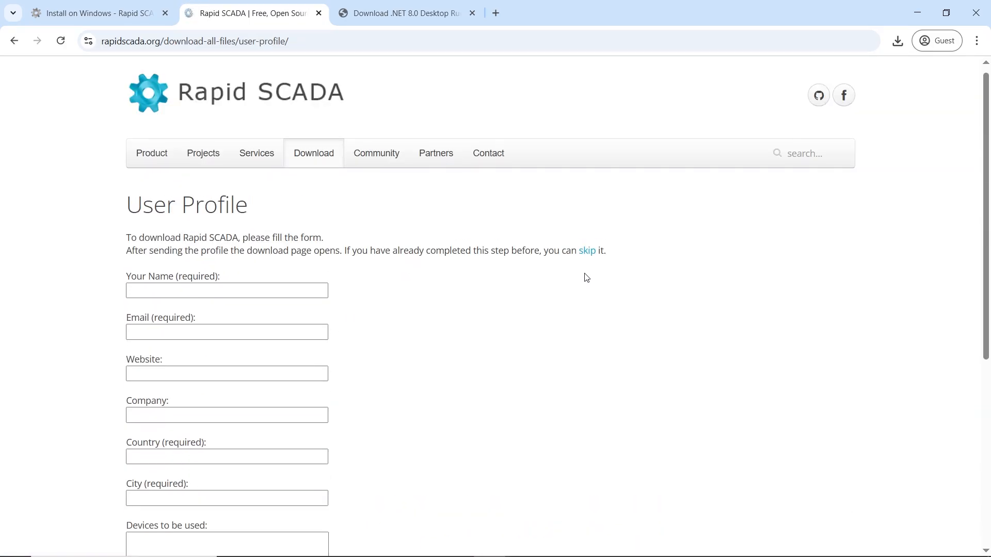
pyautogui.click(587, 254)
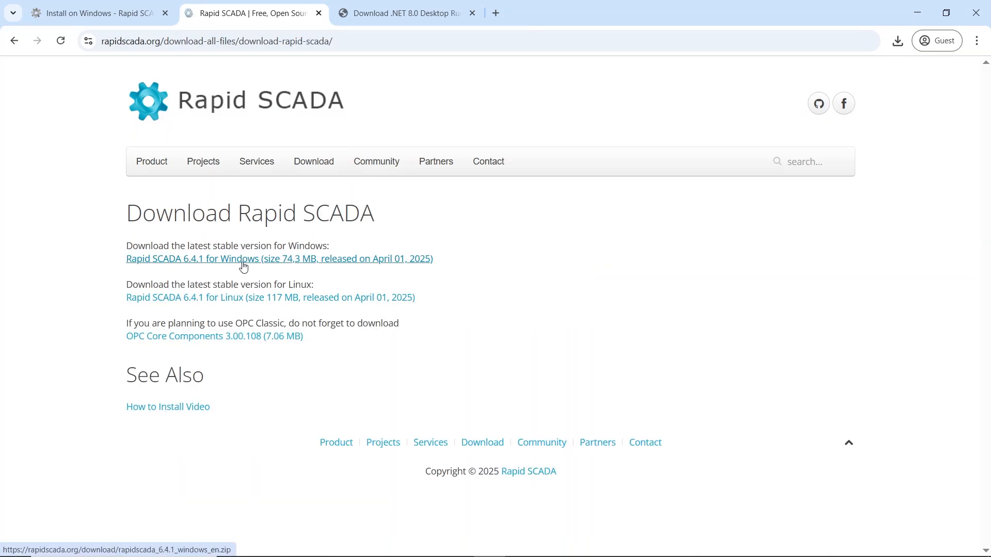
# Save the Rapid SCADA 6.4.1 for Windows package rapidscada_6.4.1_windows_en to Downloads and check the download progress
pyautogui.click(230, 265)
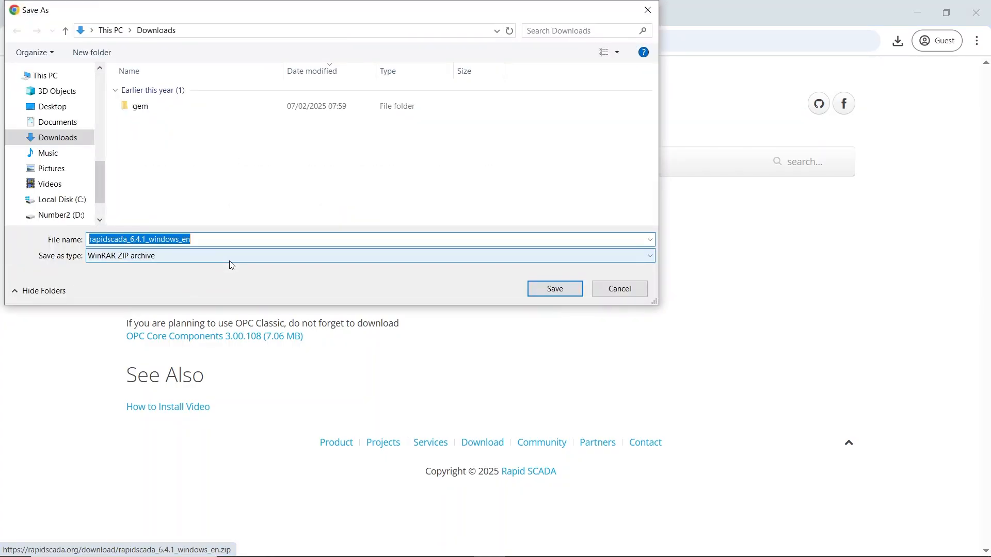
pyautogui.click(571, 293)
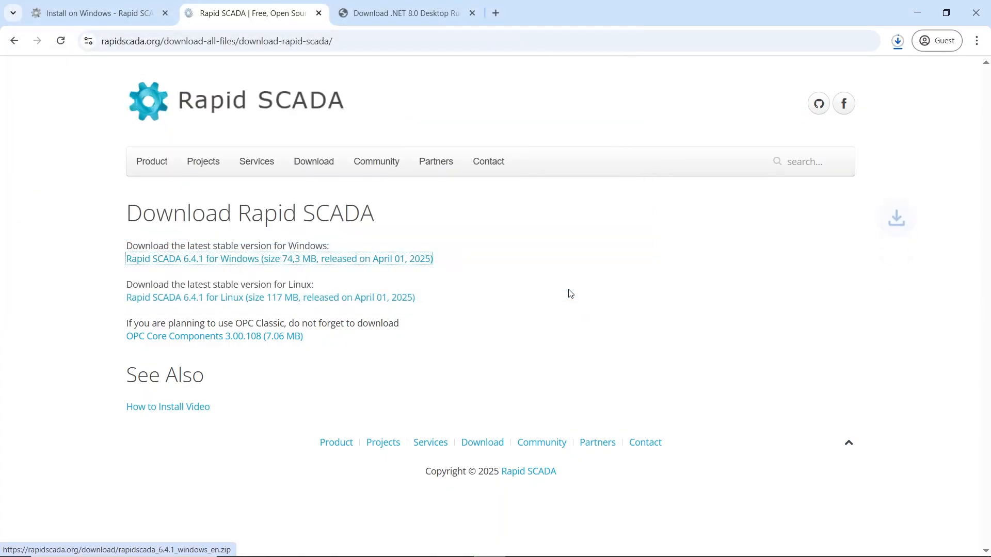
pyautogui.click(898, 45)
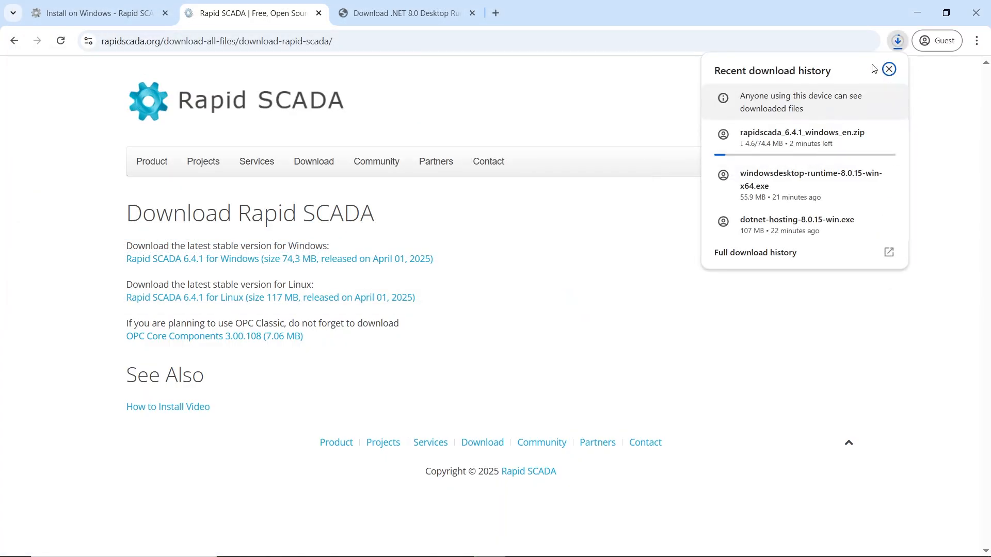
pyautogui.moveTo(810, 157)
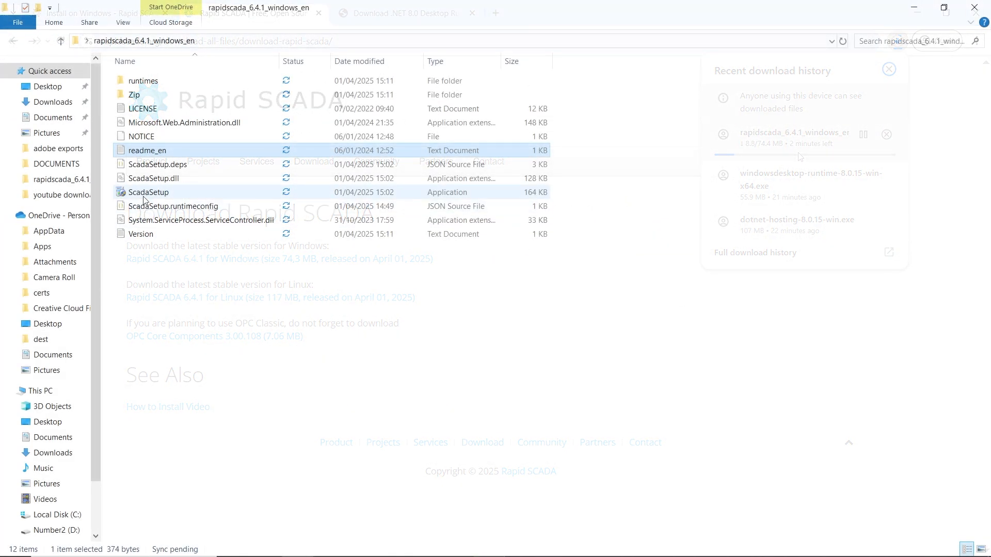
# Run ScadaSetup from rapidscada_6.4.1_windows_en and install all applications to C:\Program Files\SCADA, with website Scada on TCP port 10008
pyautogui.doubleClick(155, 193)
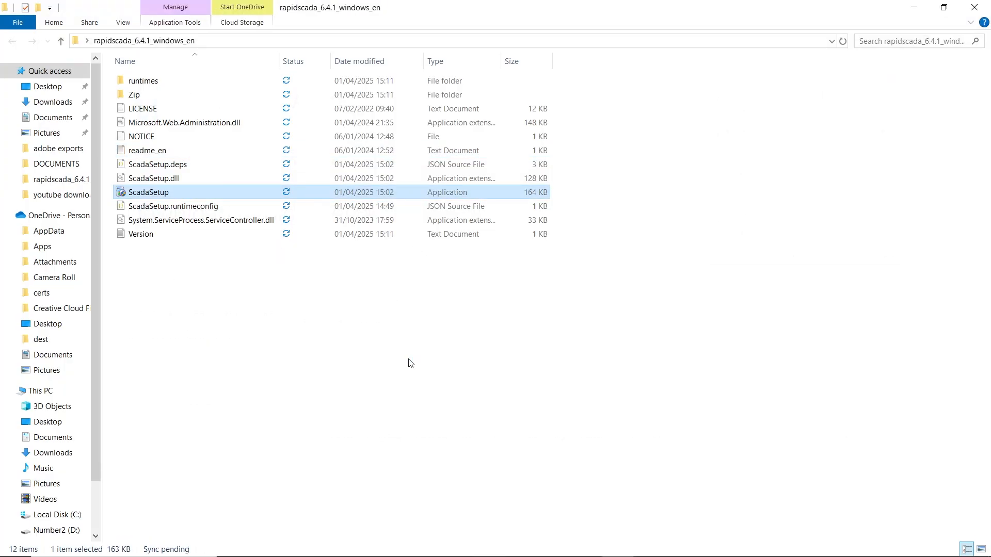
pyautogui.click(483, 235)
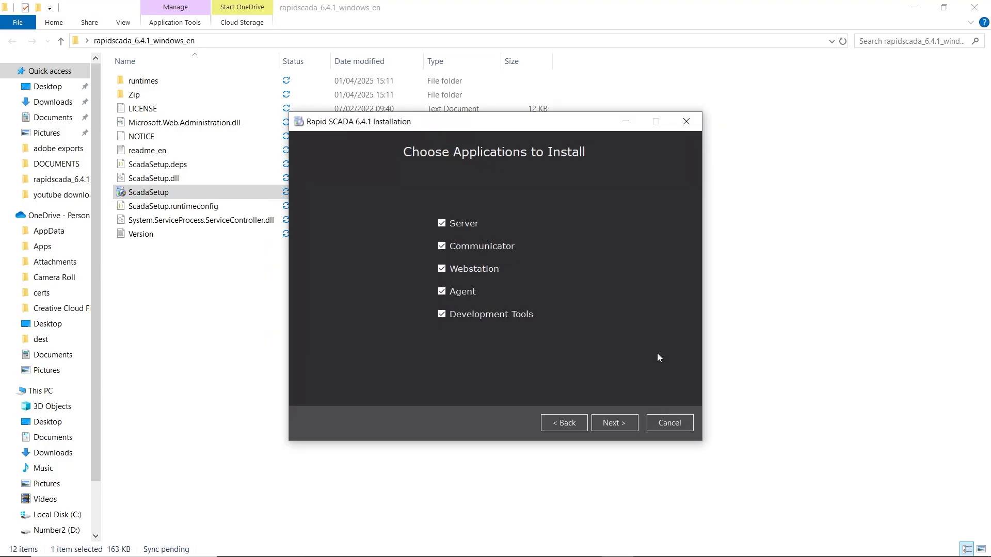
pyautogui.click(614, 423)
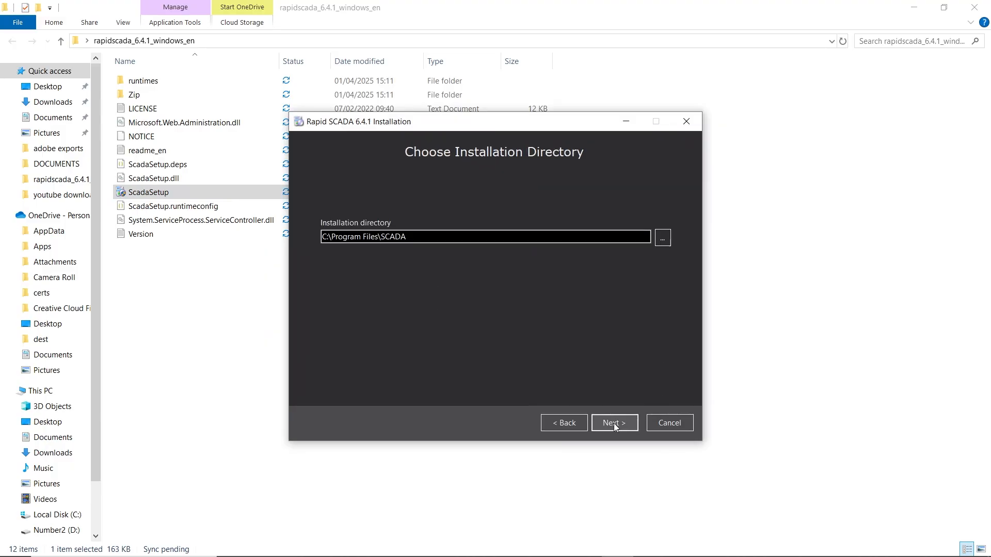
pyautogui.click(614, 423)
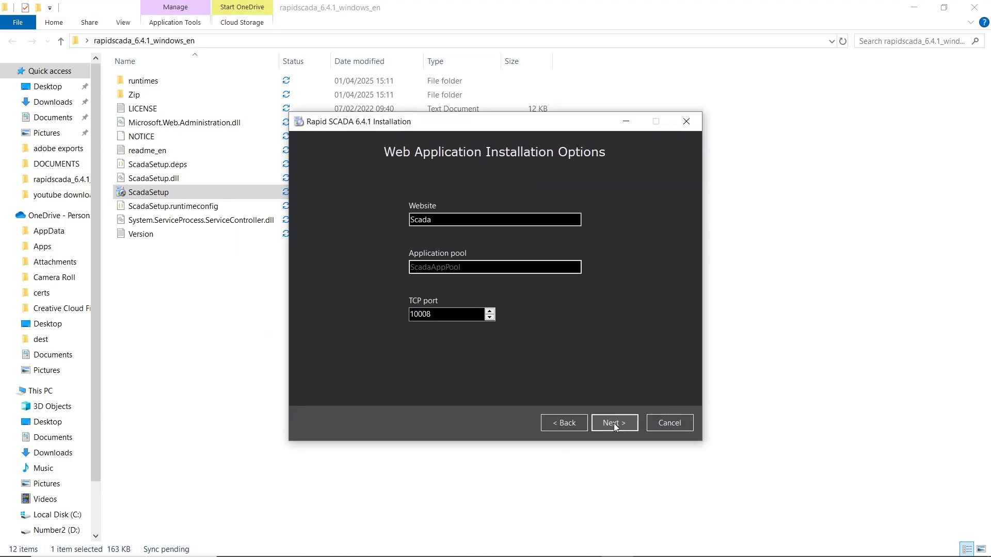
pyautogui.click(614, 423)
pyautogui.click(614, 423)
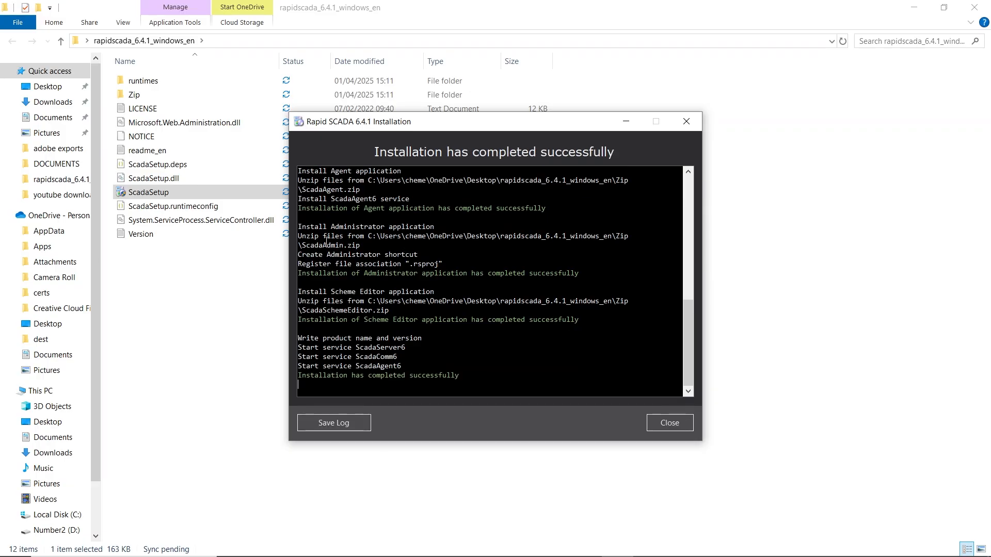
# Review the final line of the Rapid SCADA 6.4.1 installation log and close the installer
pyautogui.moveTo(478, 378); pyautogui.dragTo(299, 377)
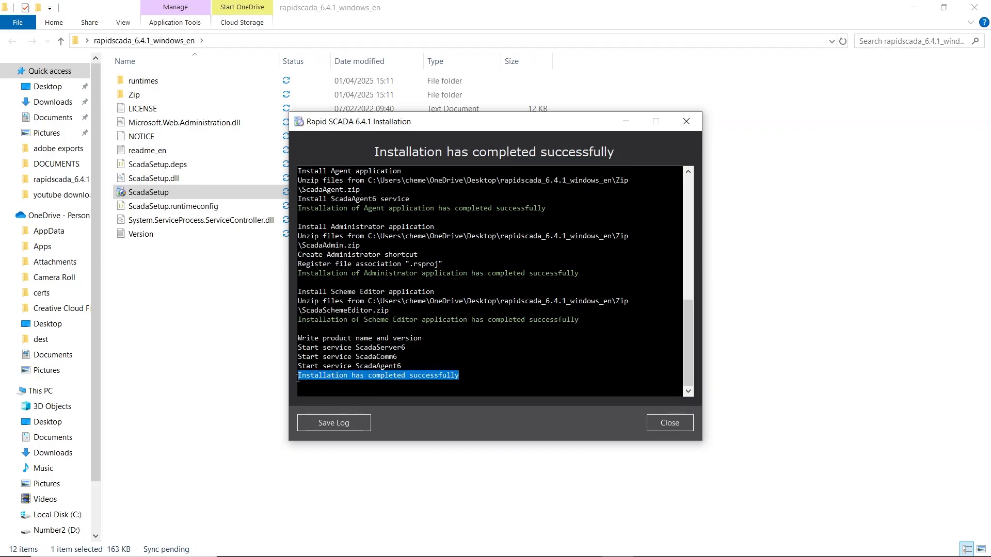
pyautogui.click(576, 353)
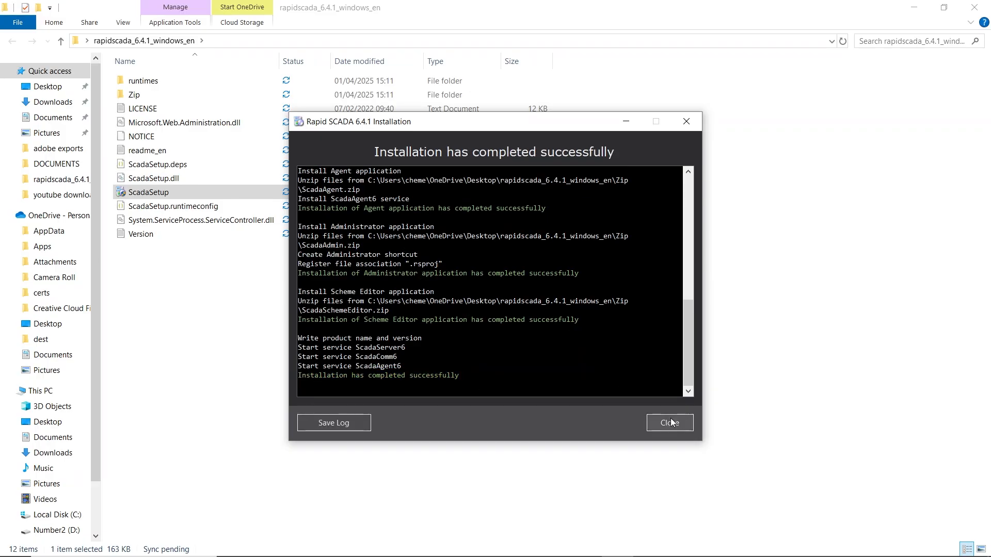
pyautogui.click(652, 422)
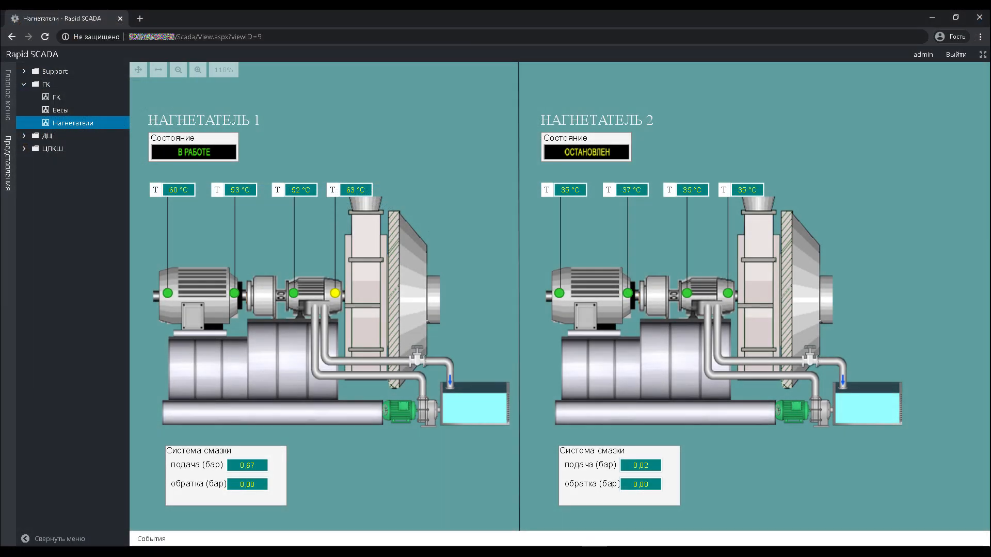